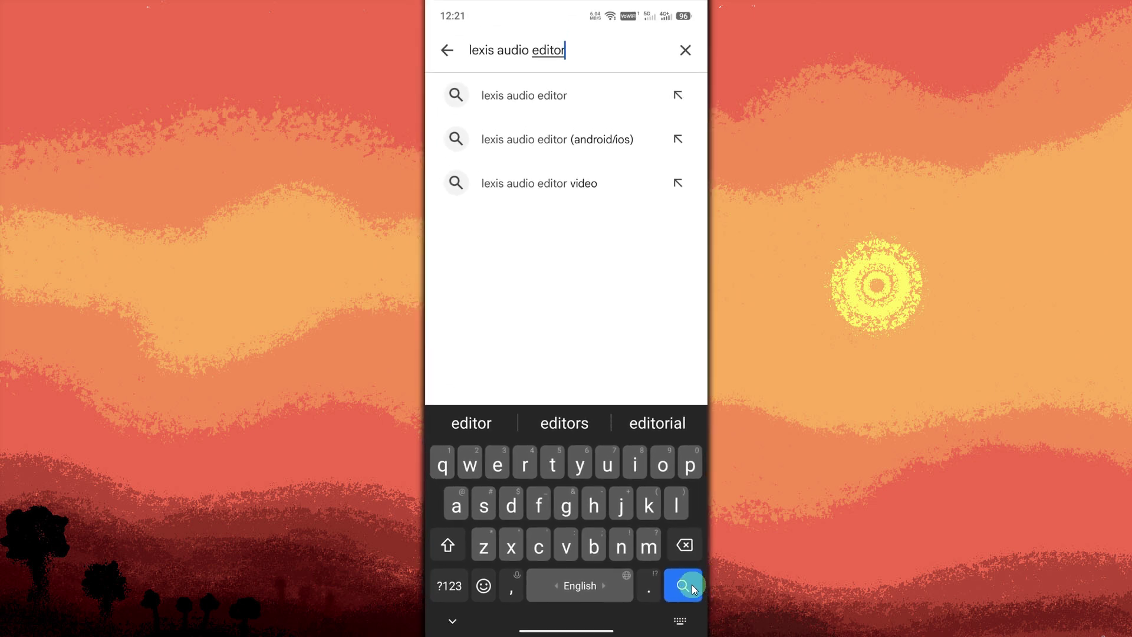
Install Lexis Audio Editor from its Google Play Store page and launch it
click(683, 585)
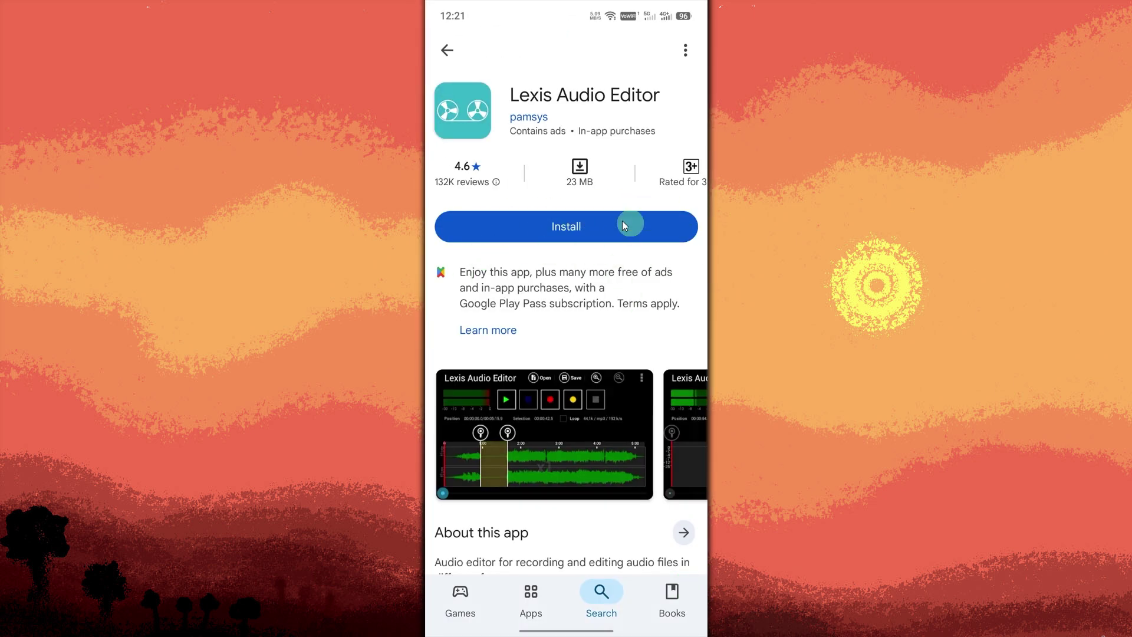
click(594, 227)
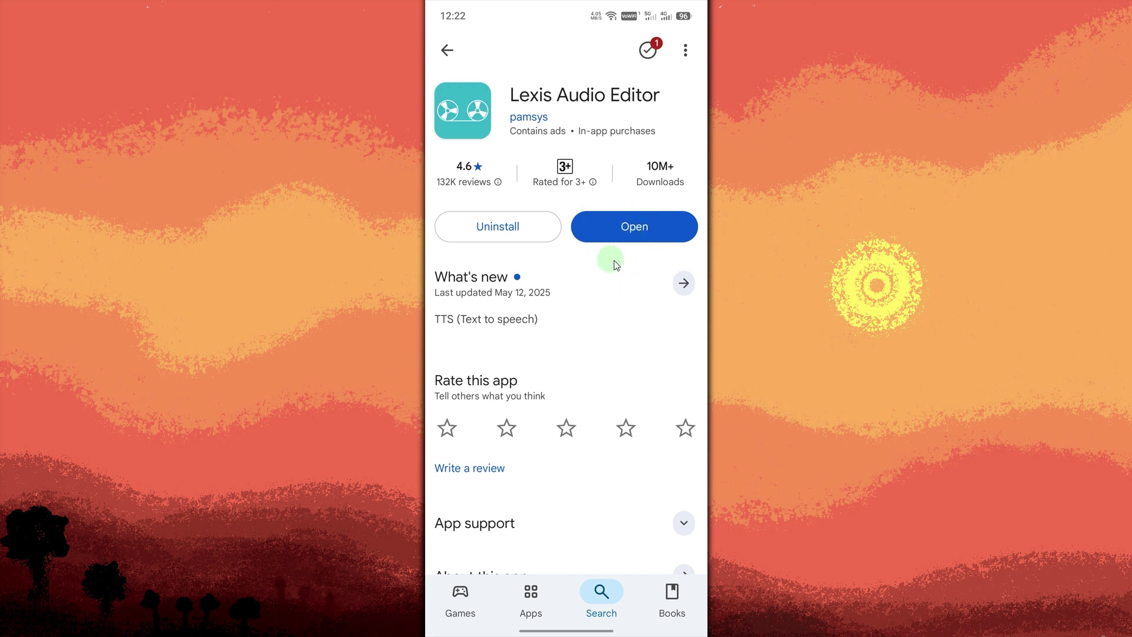
click(638, 234)
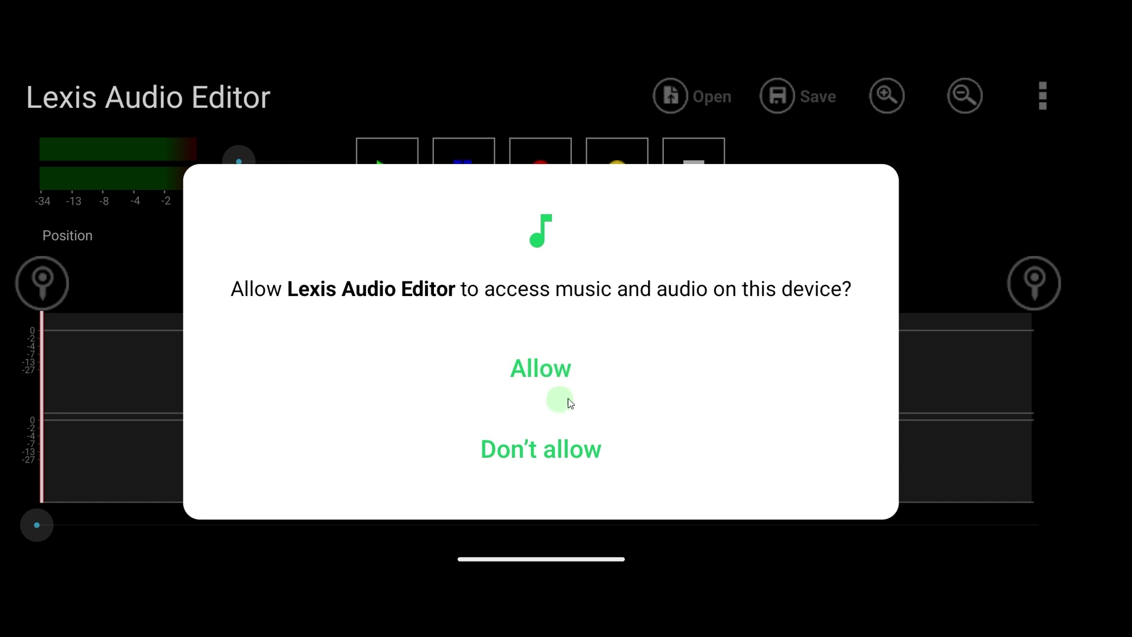
Allow Lexis music/audio access and full photos/videos access, then browse for an audio file
click(550, 381)
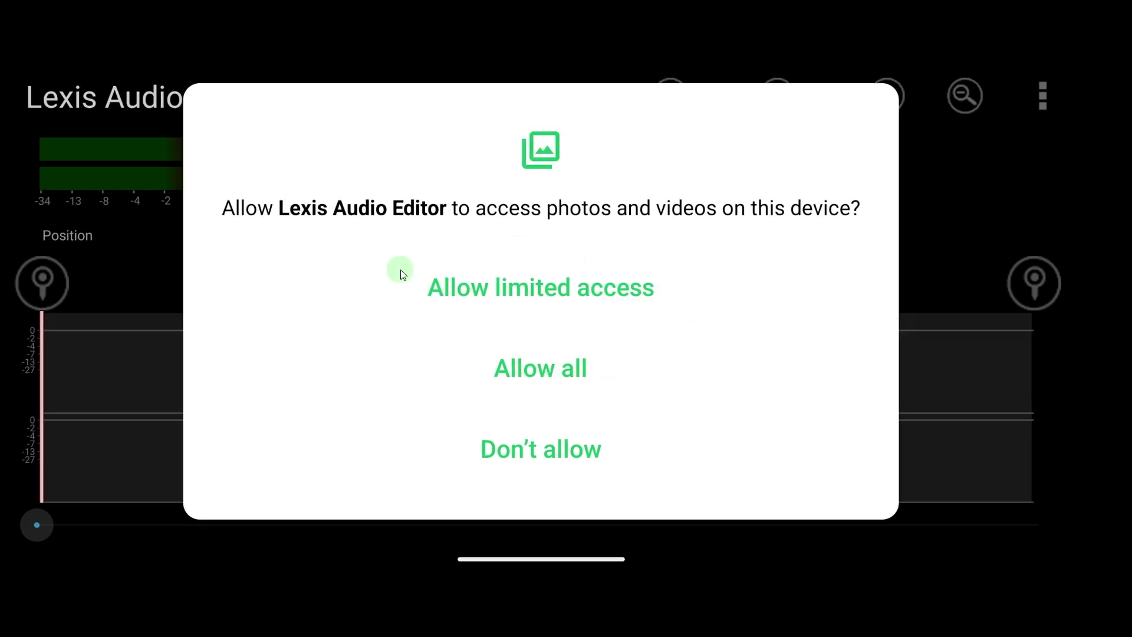
click(518, 379)
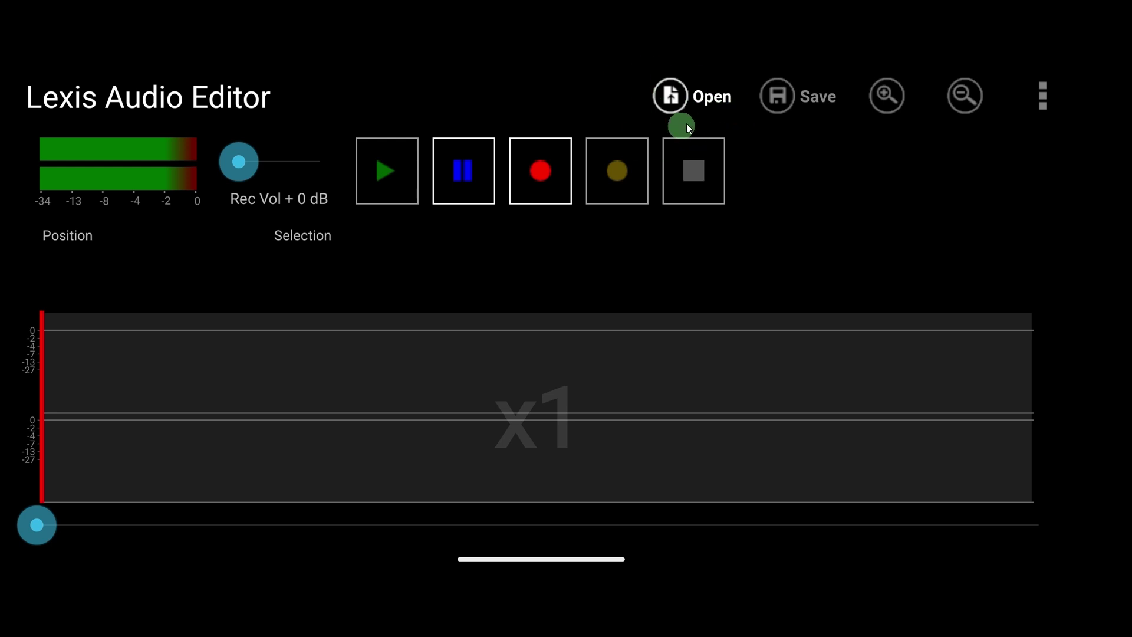
click(674, 101)
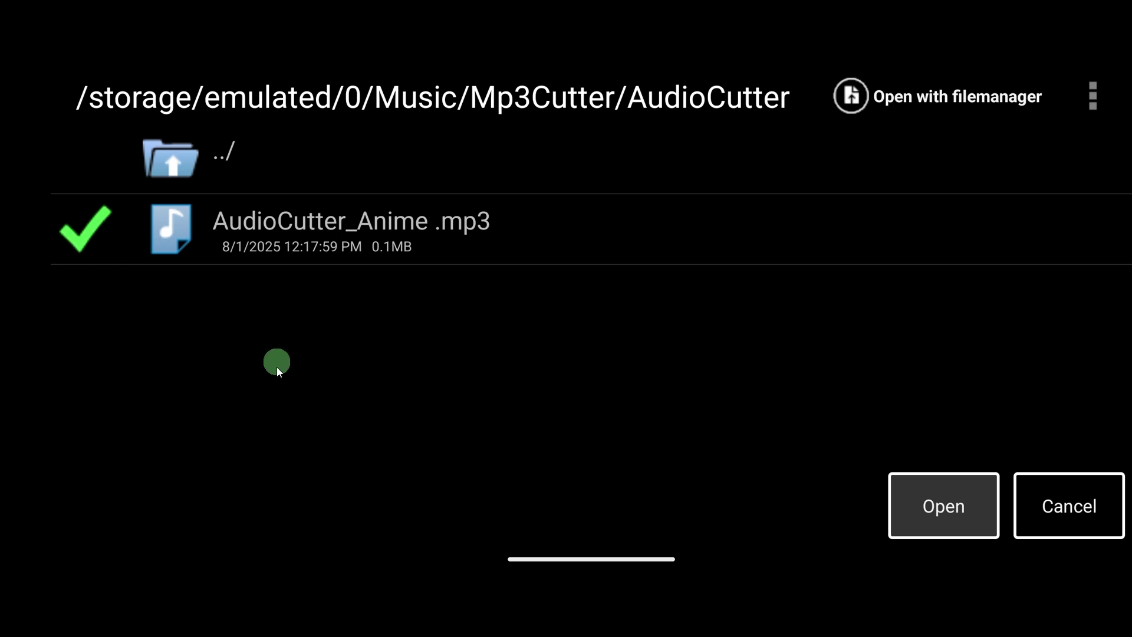
Open AudioCutter_Anime.mp3 from the AudioCutter folder to show its 4.4-second waveform
click(953, 522)
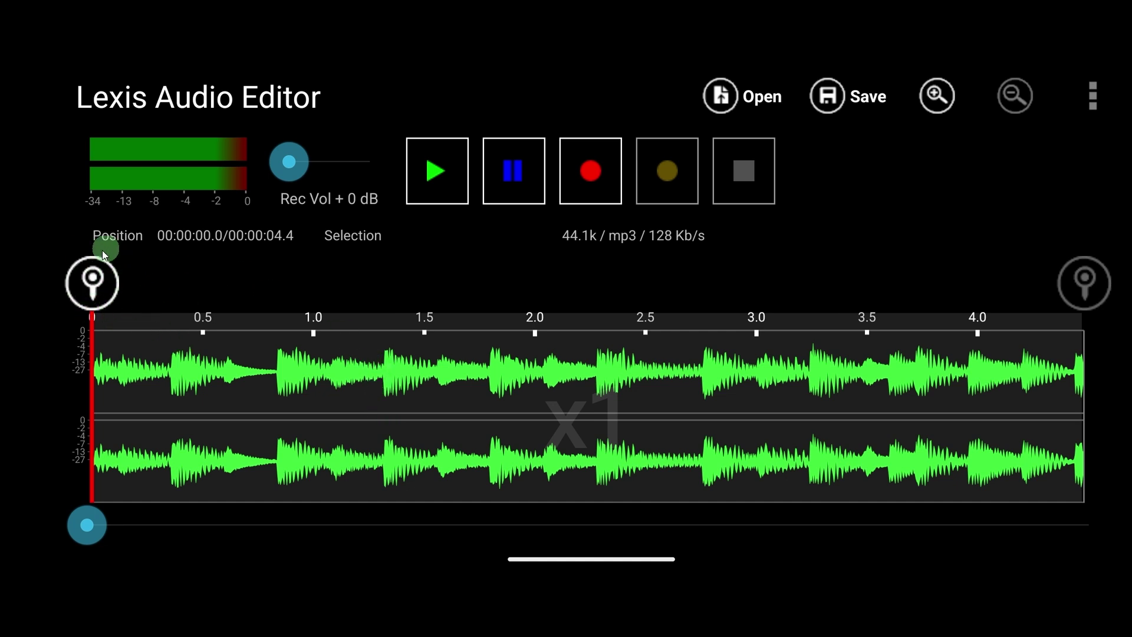
Drag the waveform markers to about 2.9 s and 3.9 s, selecting 0.9 seconds
mouse_move(102, 274)
mouse_down()
mouse_move(581, 311)
mouse_move(765, 303)
mouse_move(138, 279)
mouse_up()
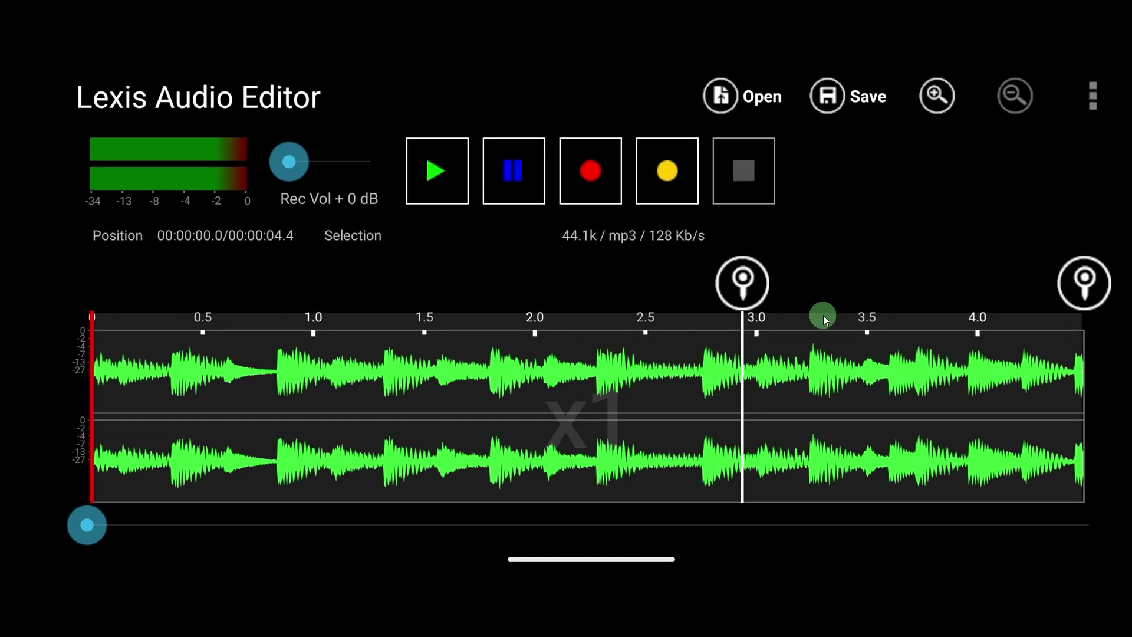
drag(1049, 300, 907, 278)
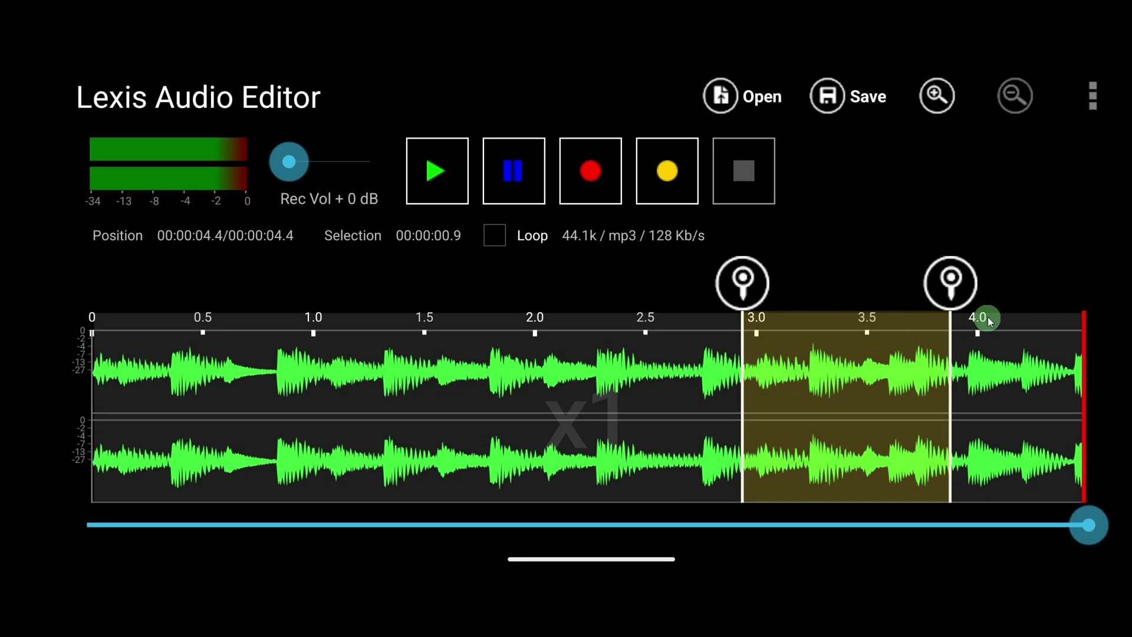
mouse_move(935, 308)
mouse_down()
mouse_move(1037, 306)
mouse_move(927, 295)
mouse_move(1041, 294)
mouse_move(928, 294)
mouse_move(1021, 304)
mouse_move(936, 303)
mouse_up()
click(1090, 108)
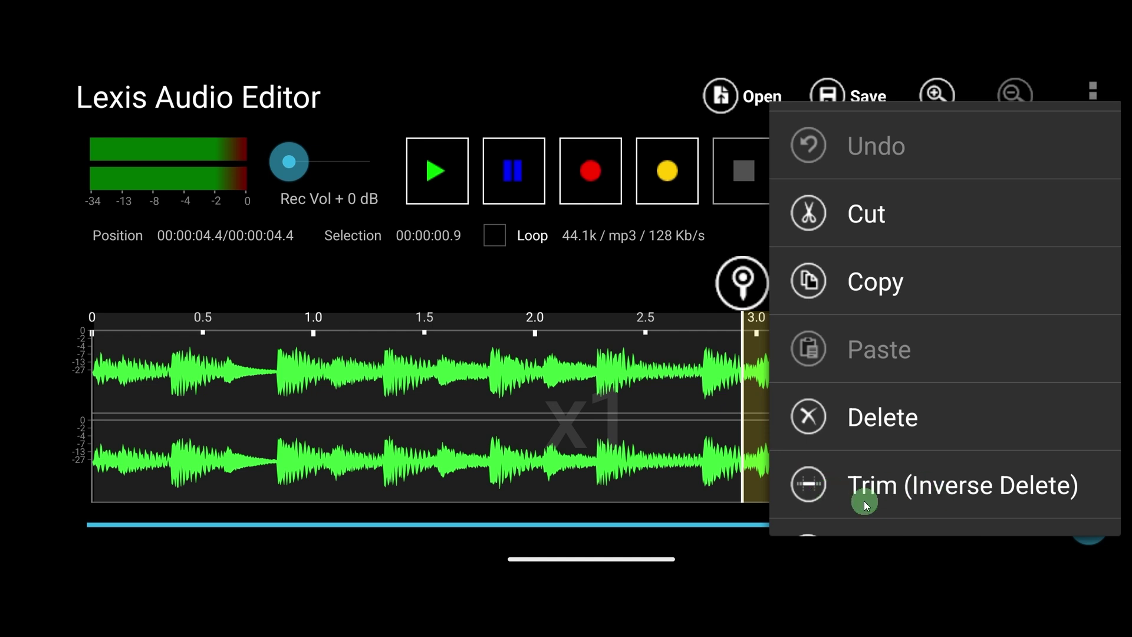
Apply Trim (Inverse Delete) to keep only the marked 0.9-second section
click(801, 482)
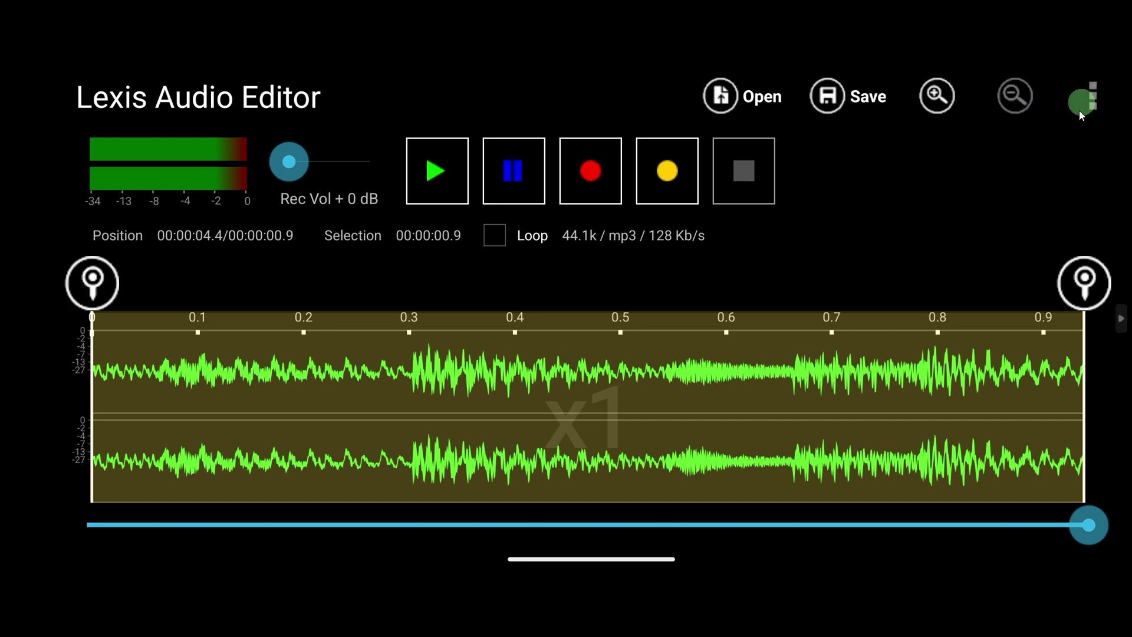
Apply the Normalize effect from the Effects menu to the trimmed clip
click(1094, 92)
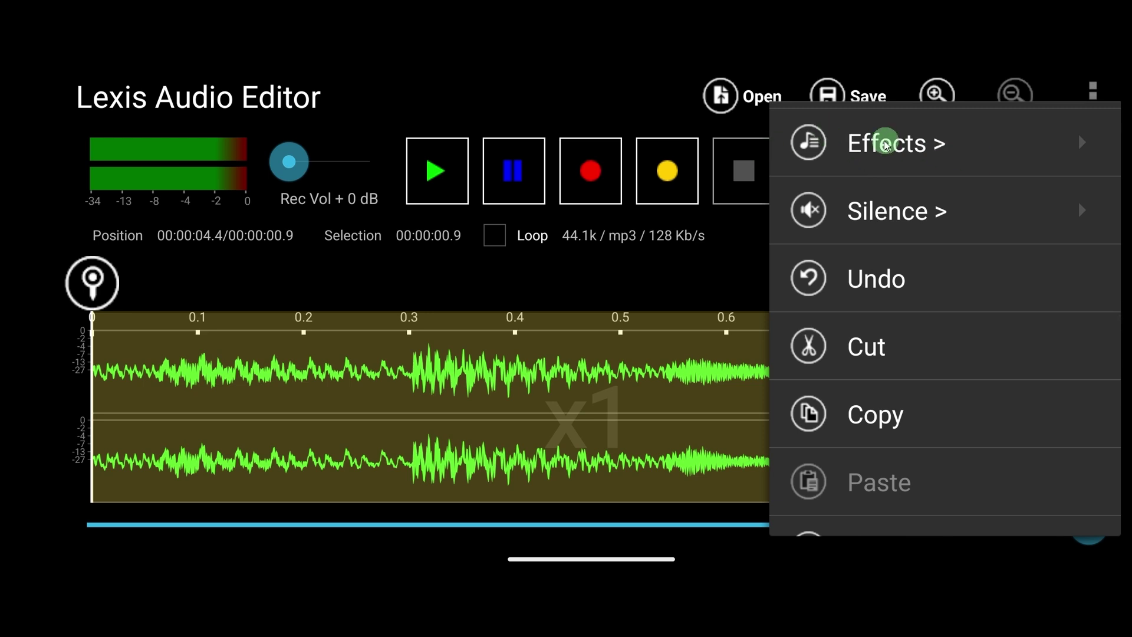
click(840, 150)
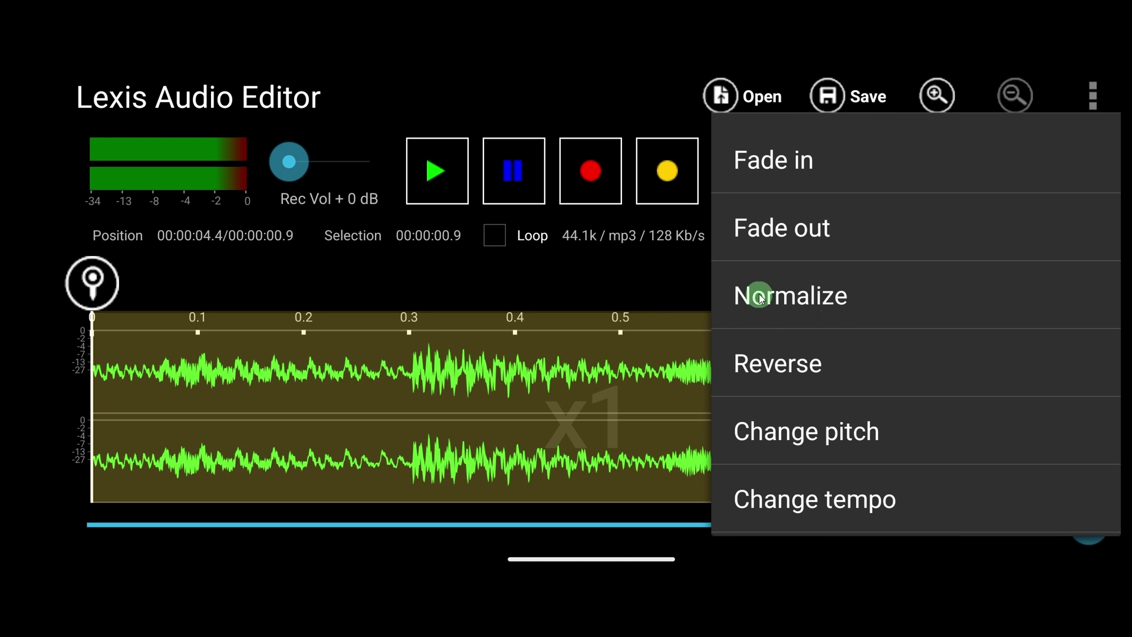
click(1018, 125)
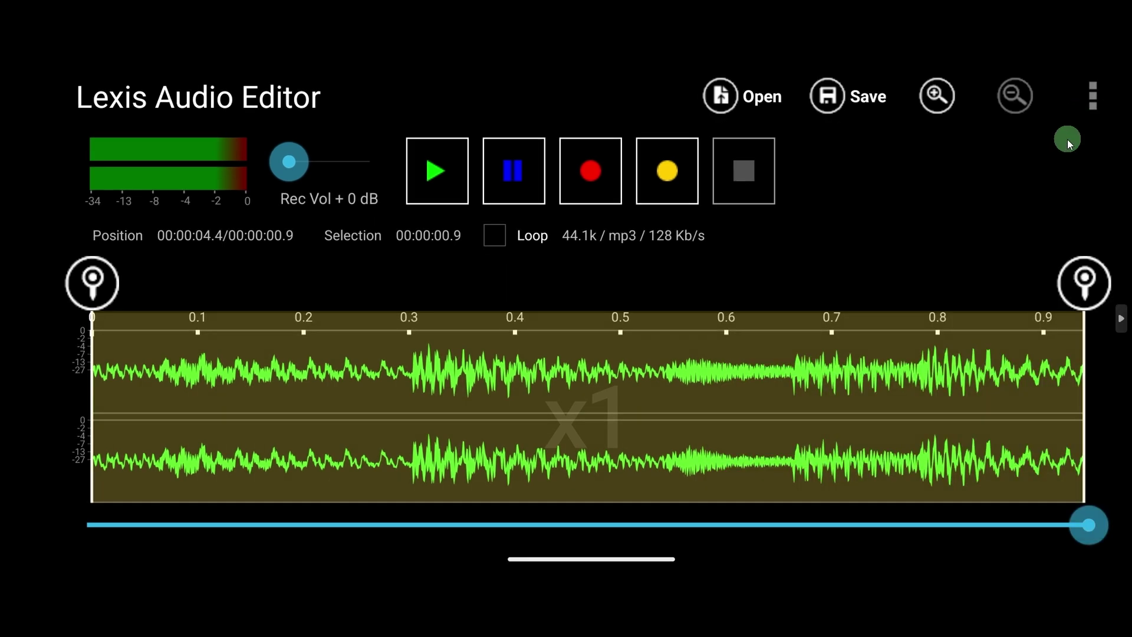
click(1093, 105)
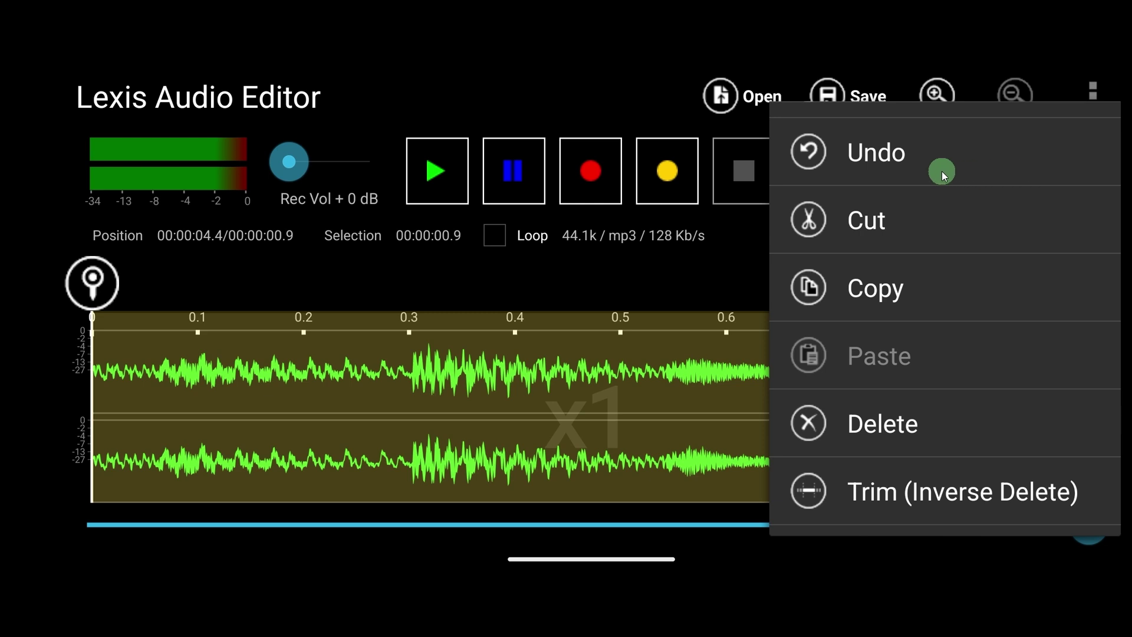
click(902, 161)
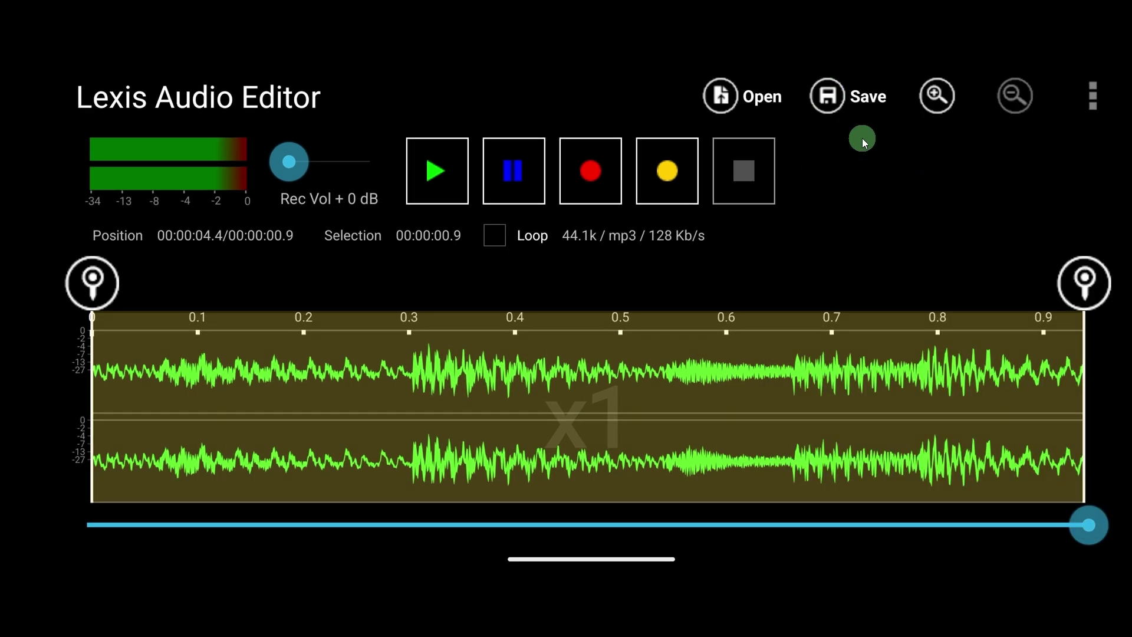
Open the save dialog for AudioCutter_Anime as an .m4a file in Music
click(874, 99)
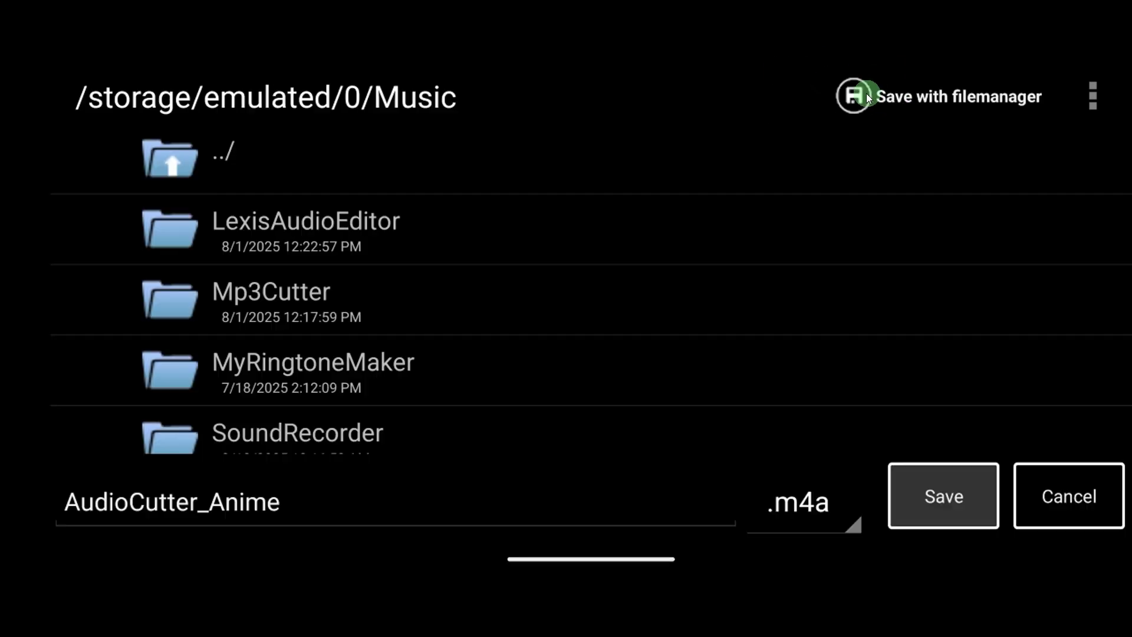